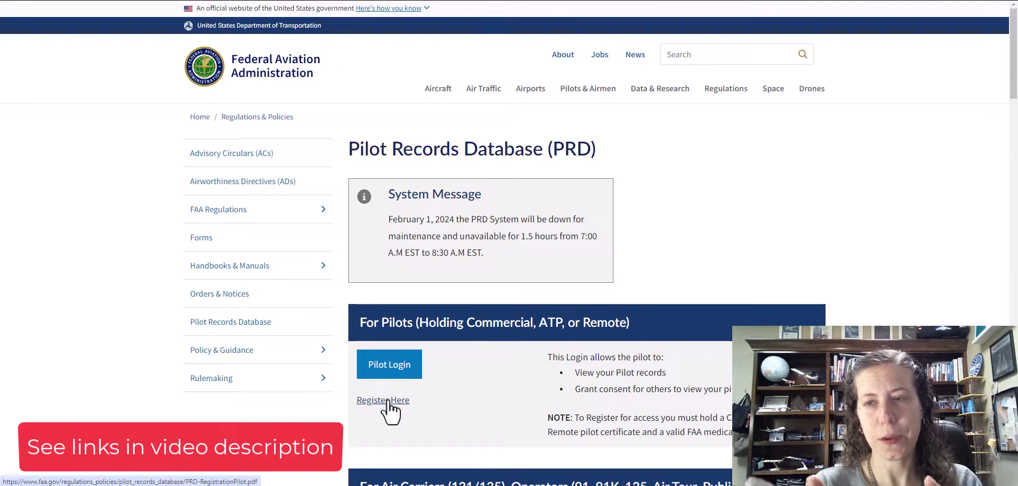
# Follow the Pilot Registration PDF's link to the MyAccess External User Registration form
pyautogui.click(388, 401)
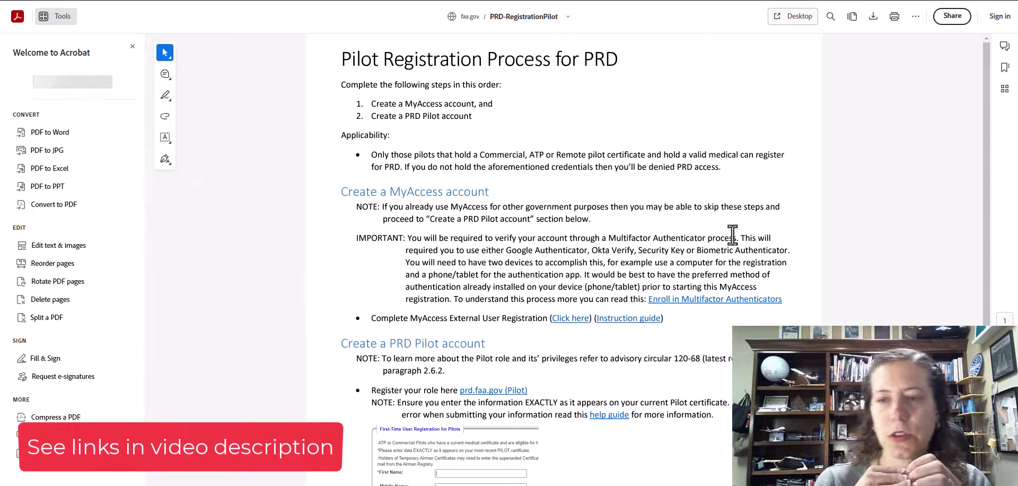
pyautogui.click(564, 318)
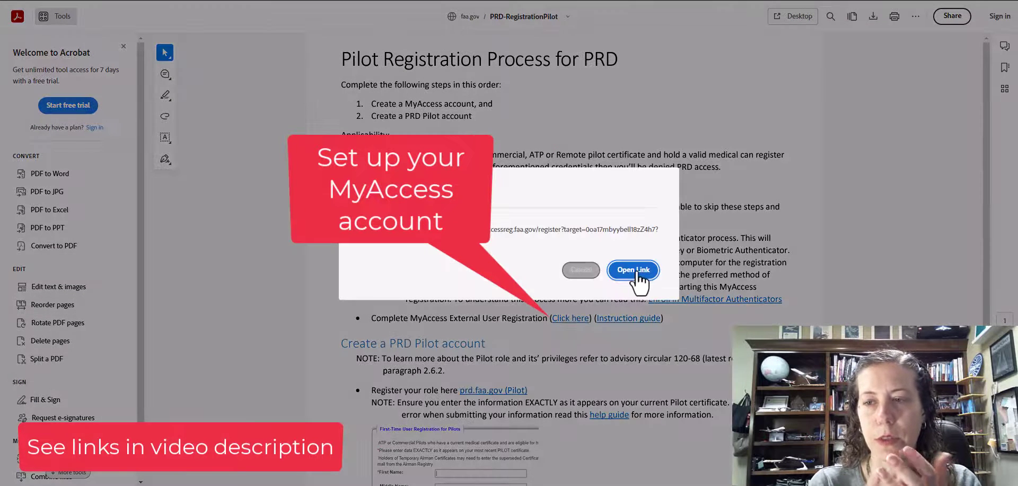
pyautogui.click(633, 269)
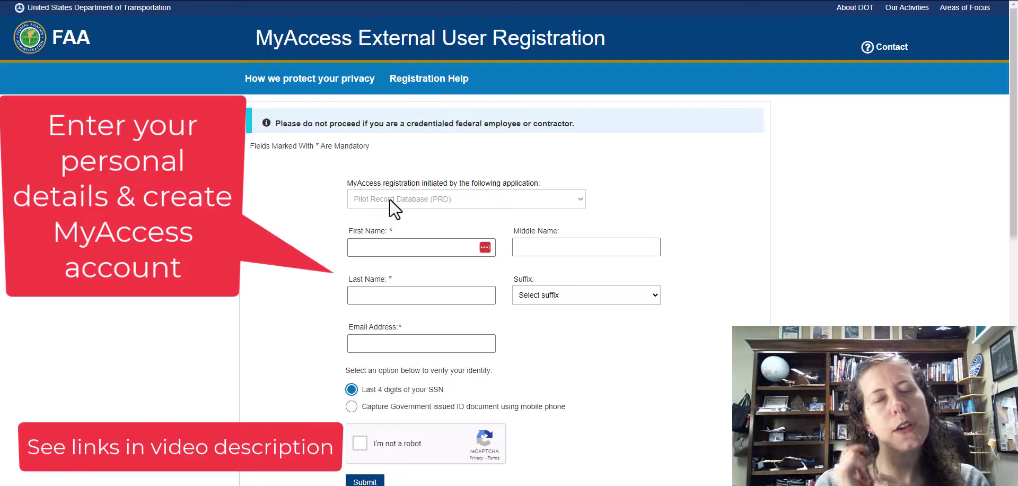
# Enter your first, middle and last name, e-mail and identity option, then submit the registration
pyautogui.click(390, 246)
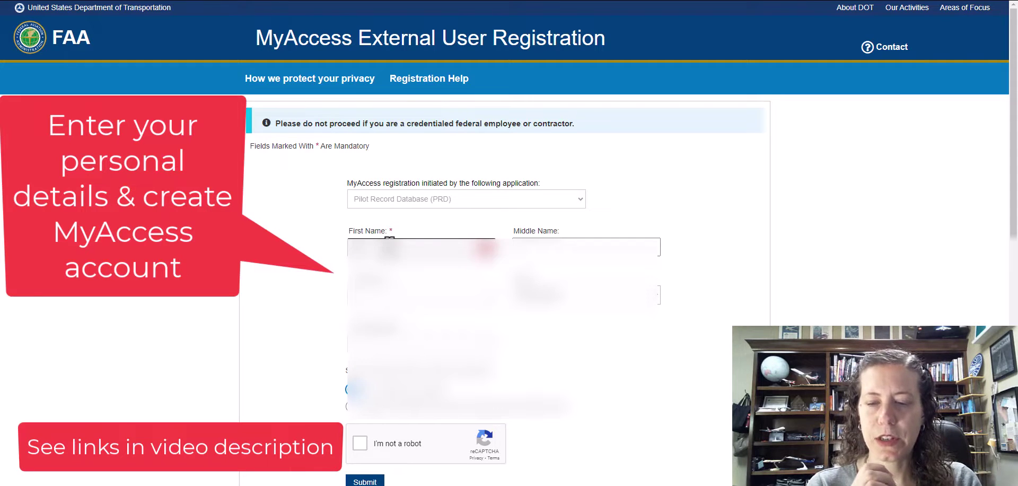
pyautogui.press('Tab')
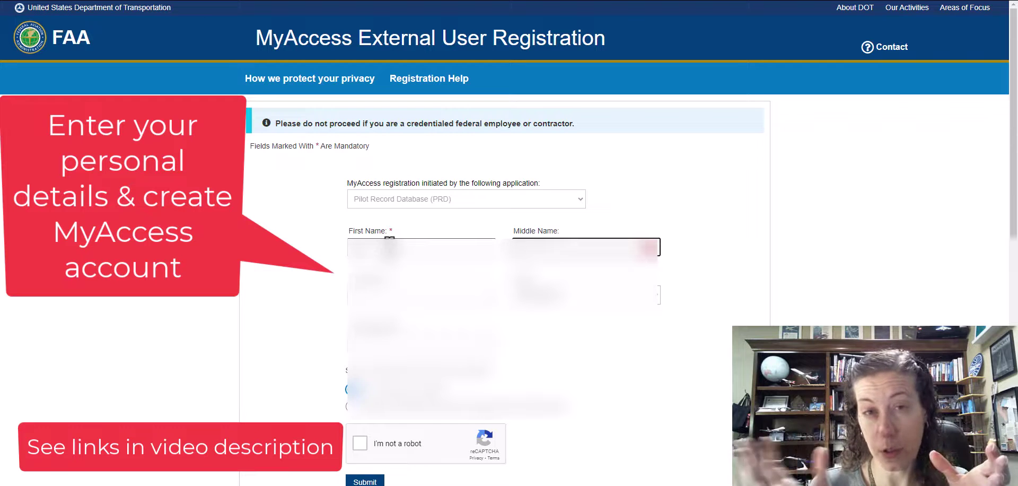
pyautogui.press('Tab')
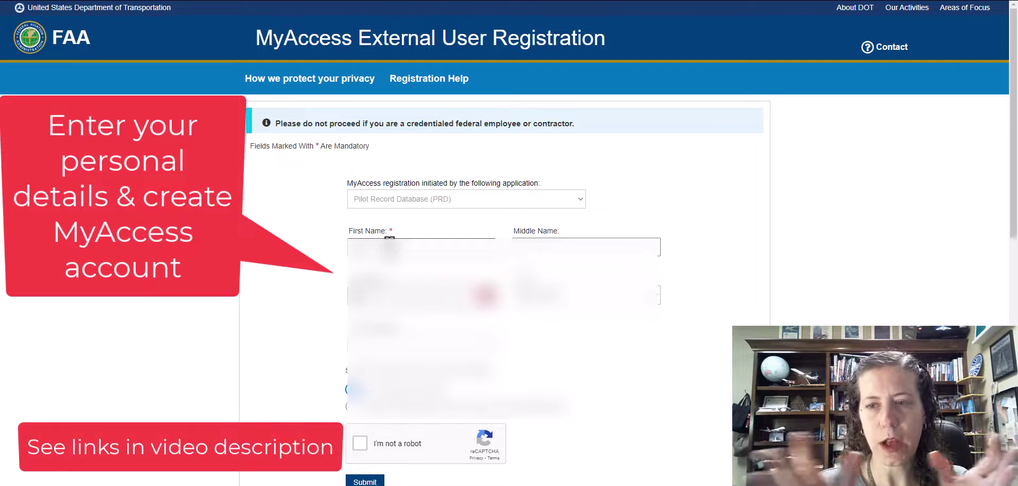
pyautogui.click(393, 342)
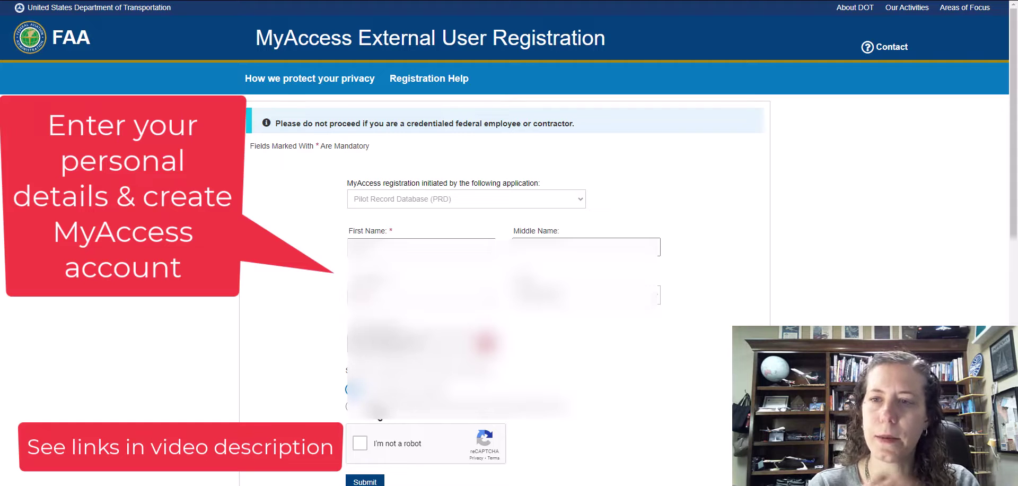
pyautogui.scroll(-1, 371, 424)
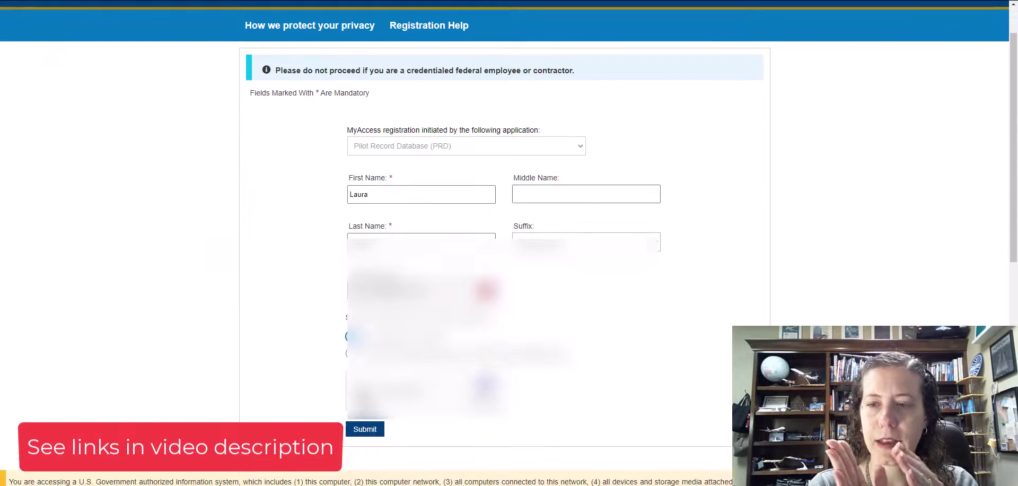
pyautogui.click(364, 429)
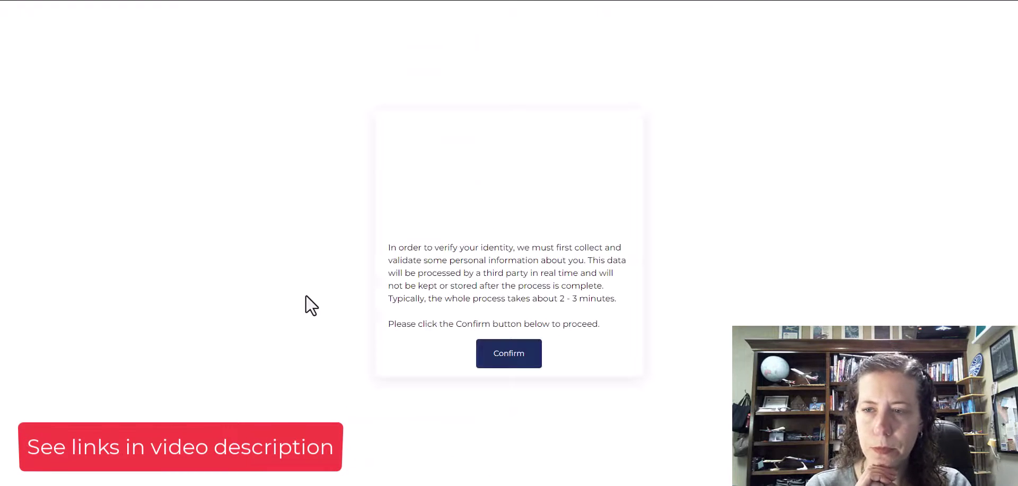
# Agree to identity verification, fill in the four identity detail fields, and submit them
pyautogui.click(512, 352)
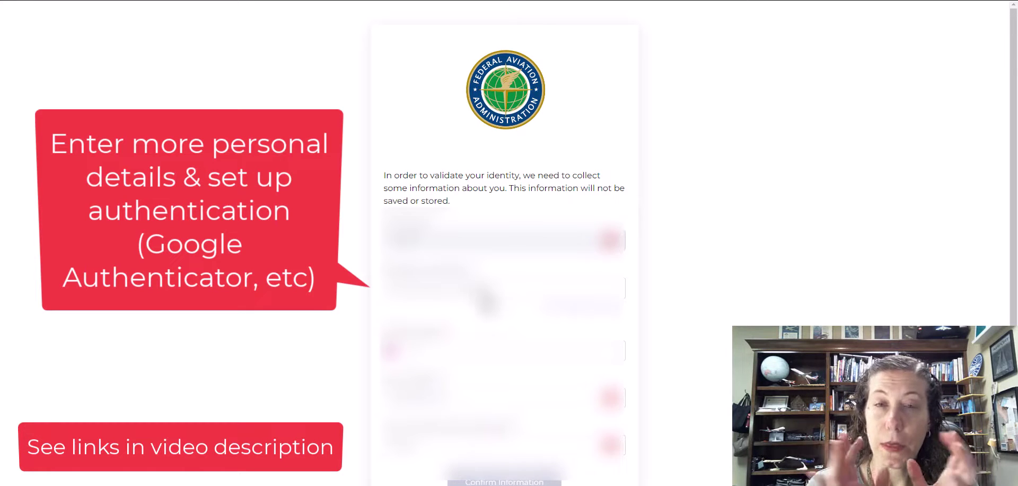
pyautogui.click(484, 294)
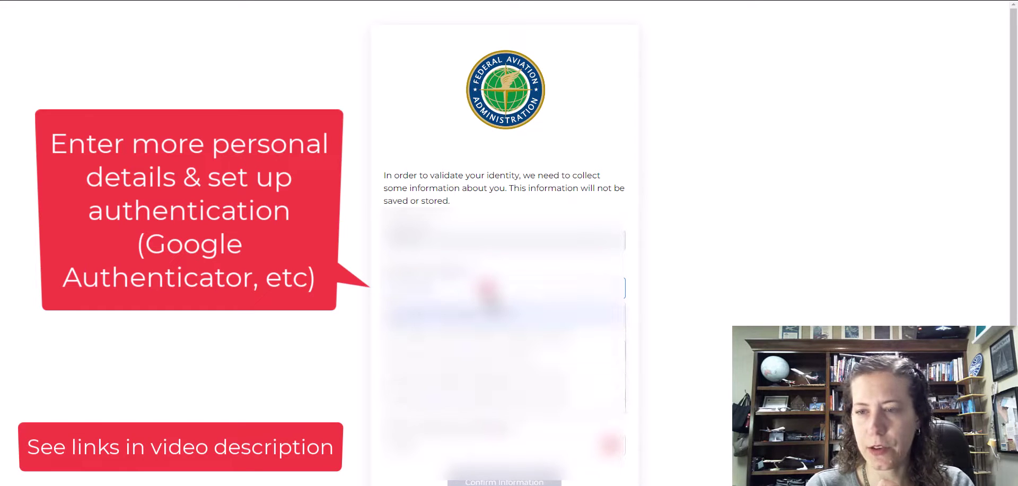
pyautogui.click(493, 321)
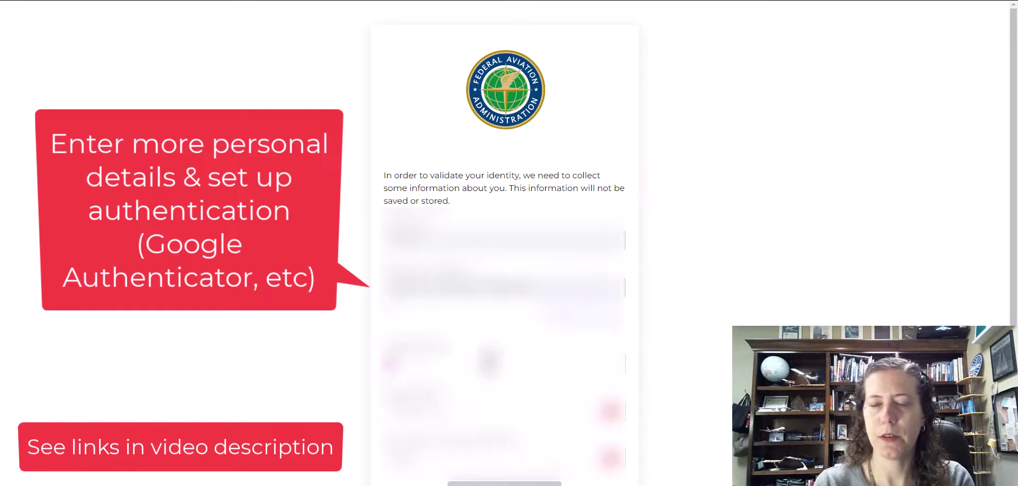
pyautogui.click(489, 364)
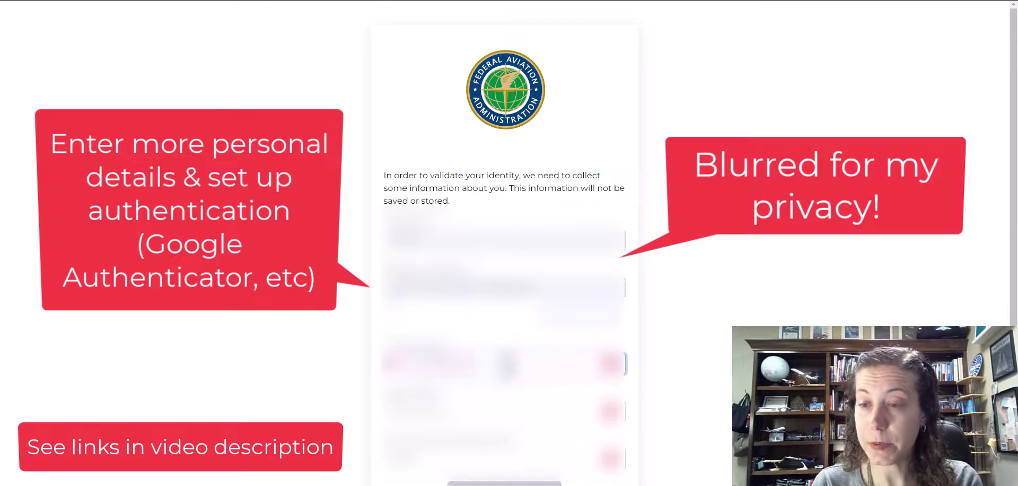
pyautogui.click(506, 412)
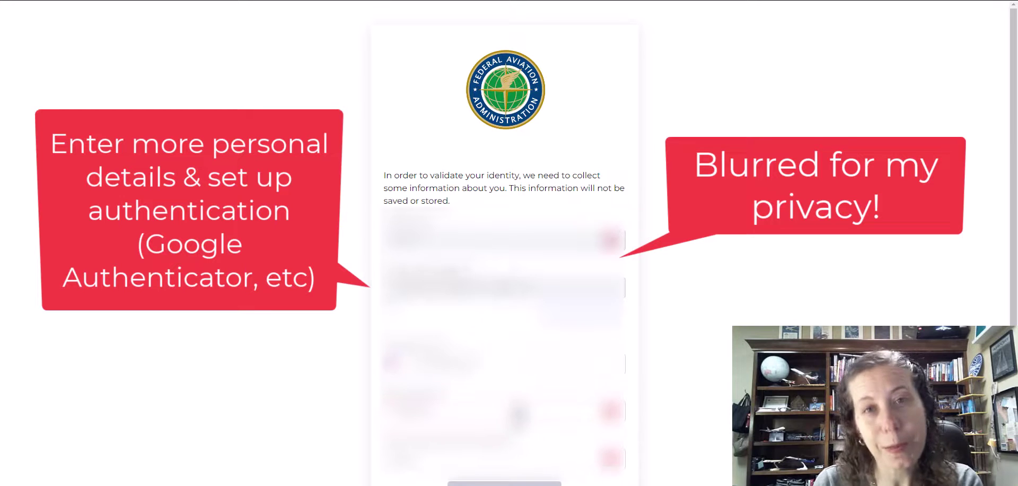
pyautogui.scroll(-1, 503, 239)
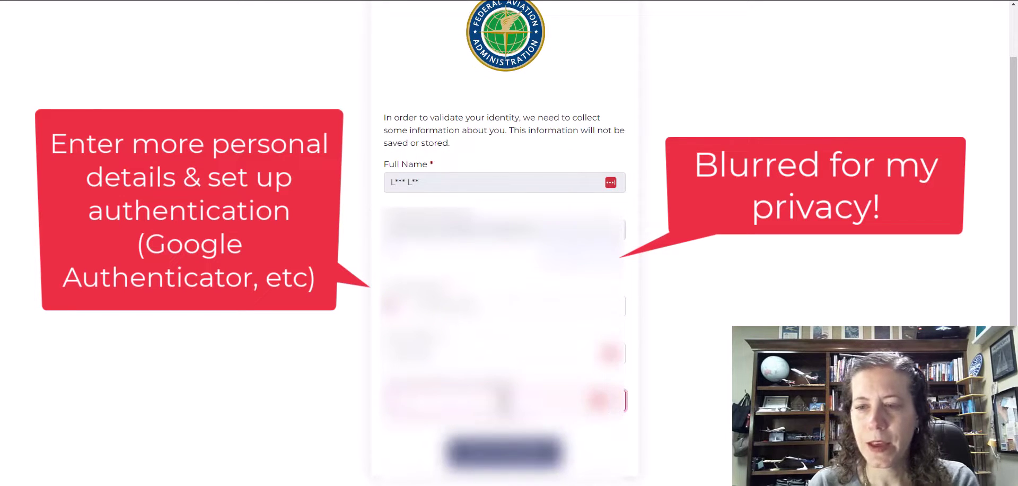
pyautogui.click(505, 437)
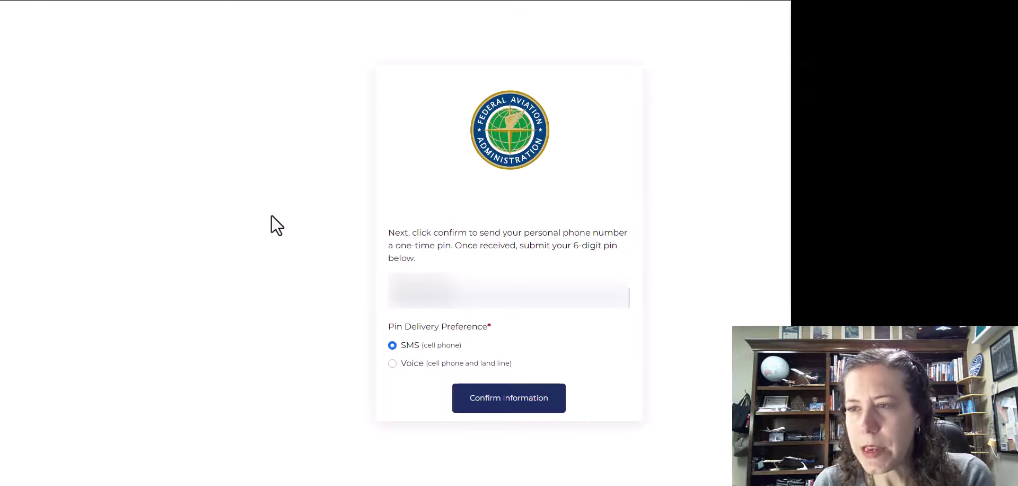
# Verify your phone with the SMS one-time PIN and save a new account password
pyautogui.click(510, 405)
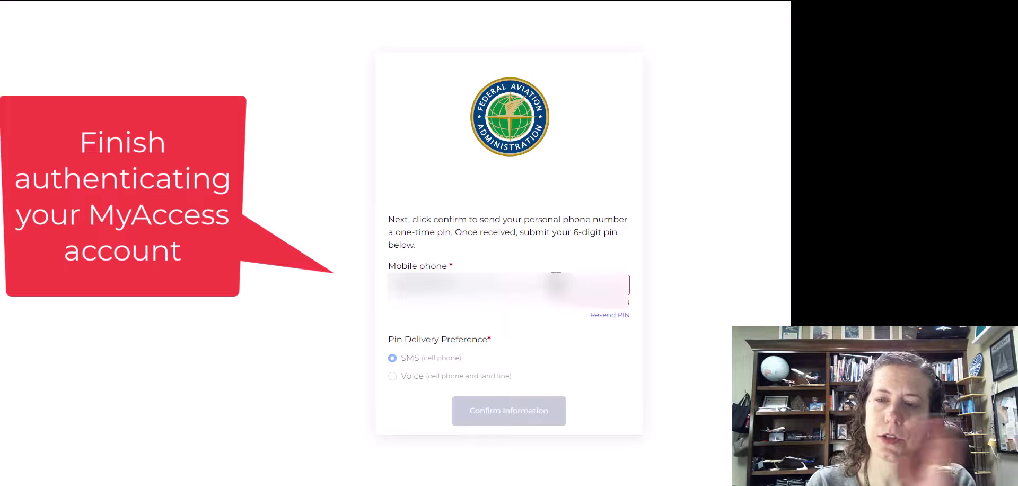
pyautogui.click(517, 403)
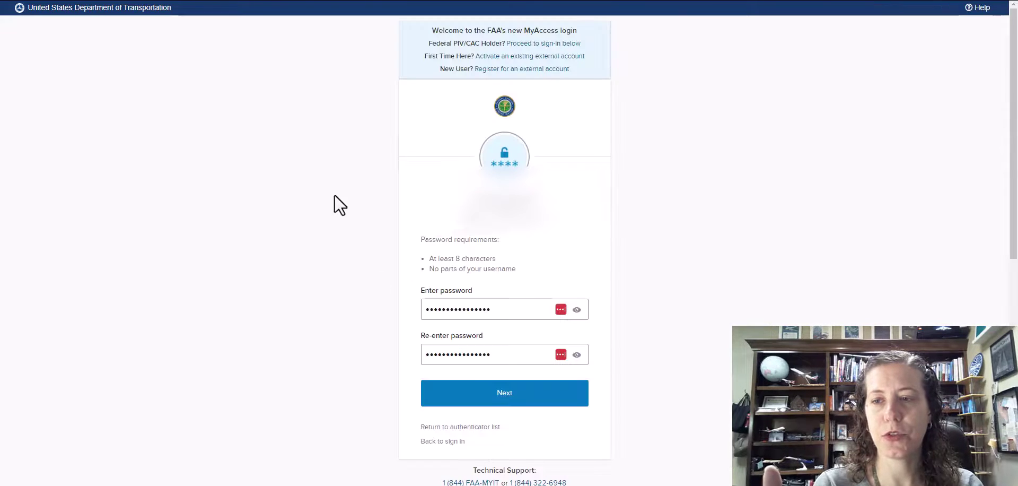
pyautogui.click(502, 402)
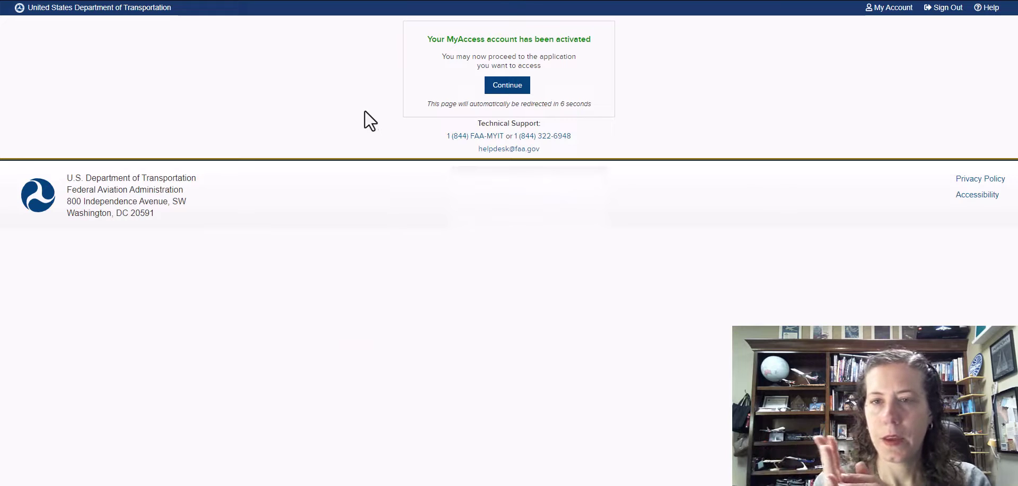
# Continue into the Pilot Records Database and enter it with the Pilot role
pyautogui.click(502, 90)
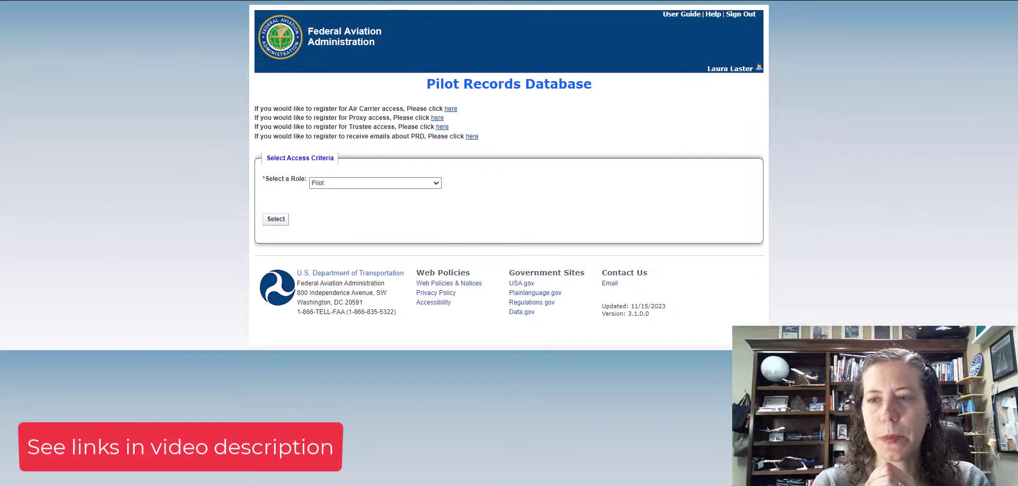
pyautogui.click(274, 221)
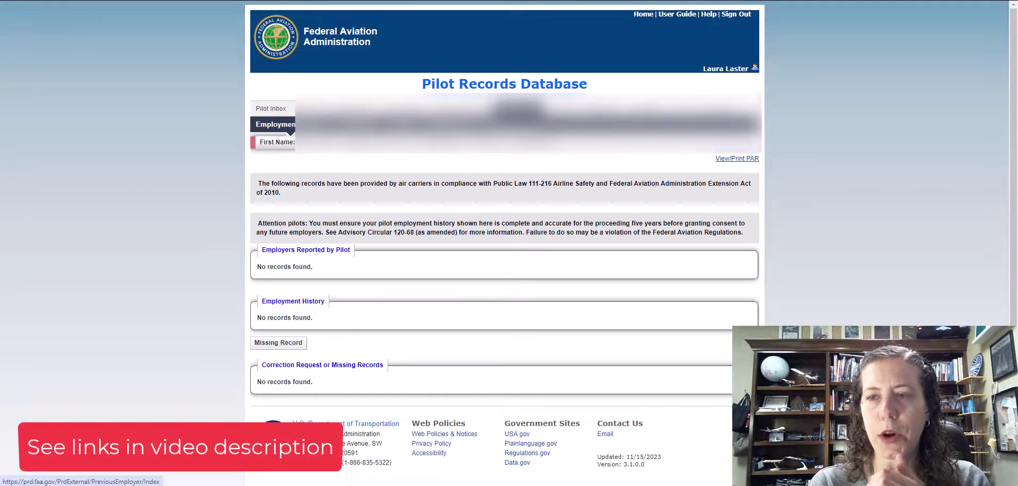
# On the Add Employer page, type 'let' in the Employer field to see suggestions
pyautogui.click(390, 132)
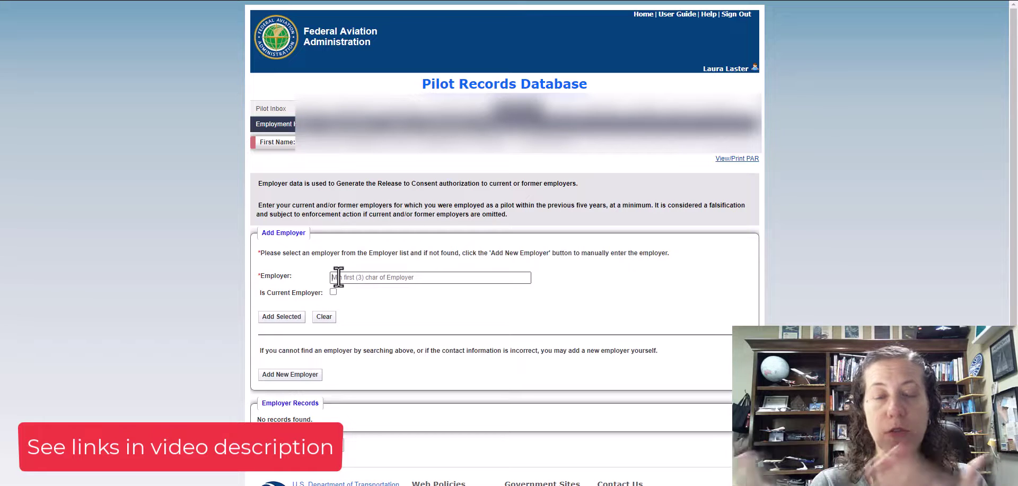
pyautogui.click(339, 276)
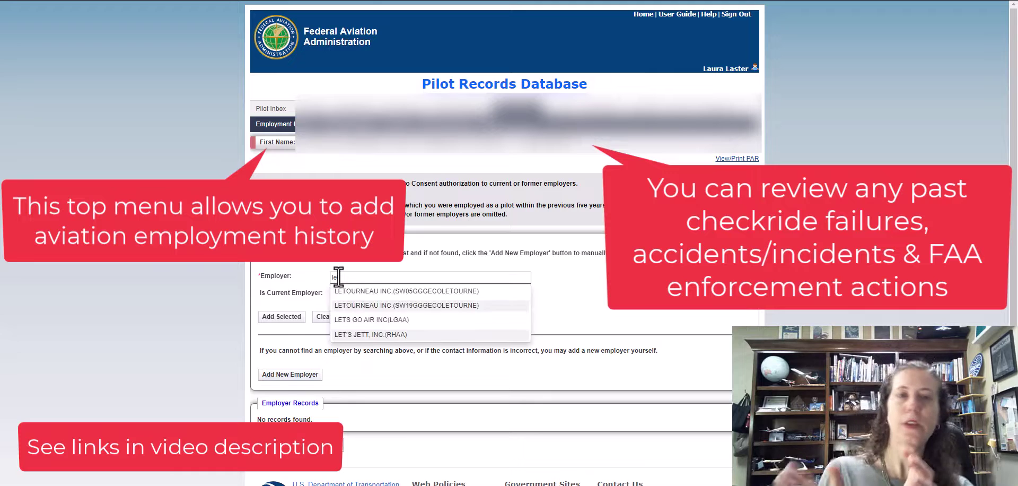
pyautogui.write('let')
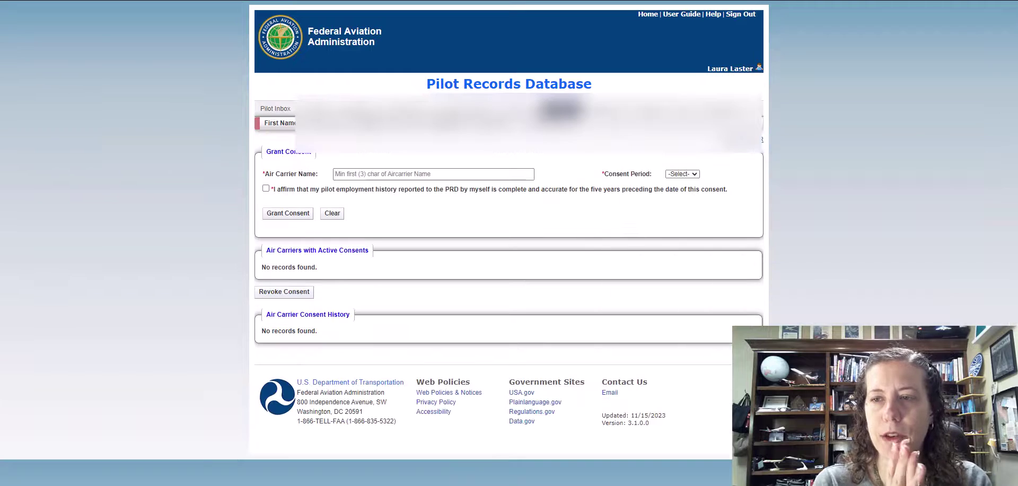
# Set Air Carrier Name to ENVOY AIR INC(SIMA) and review the Consent Period choices
pyautogui.click(341, 175)
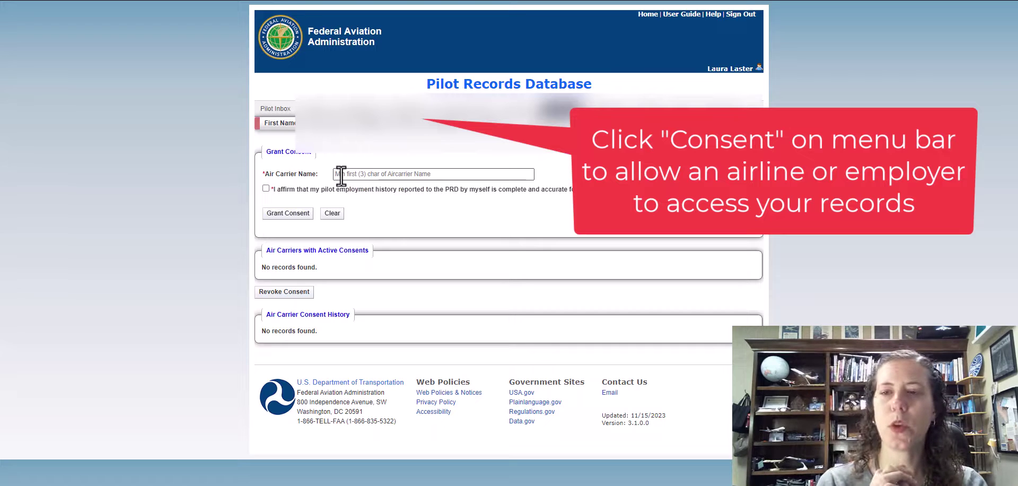
pyautogui.write('en')
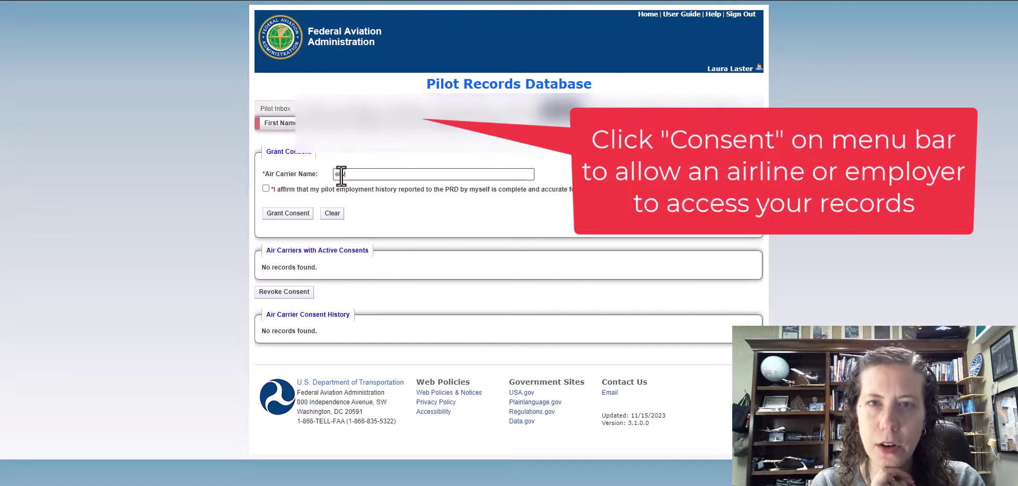
pyautogui.write('vo')
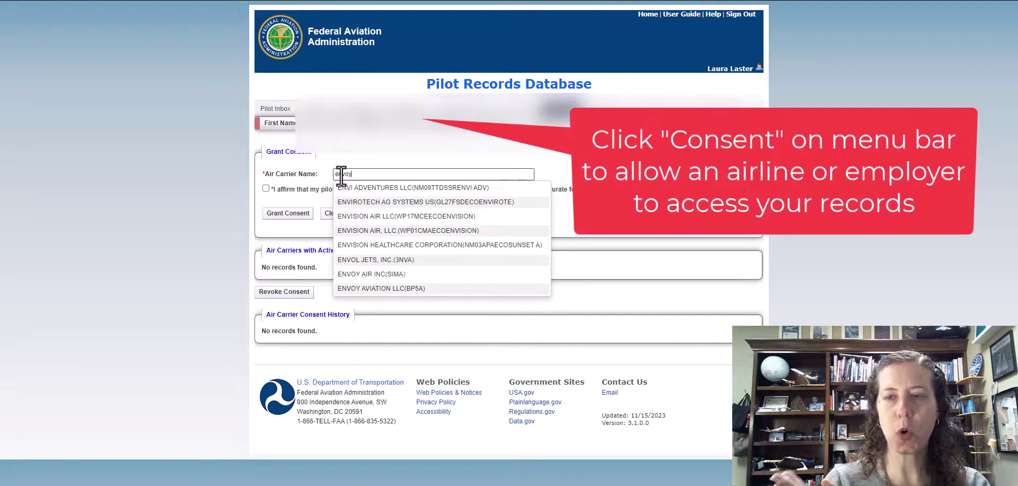
pyautogui.write('y')
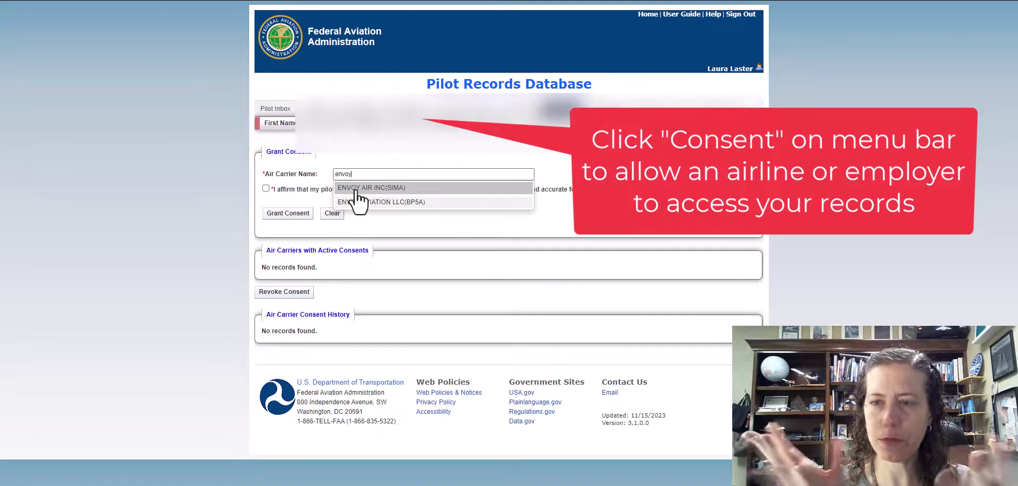
pyautogui.click(357, 192)
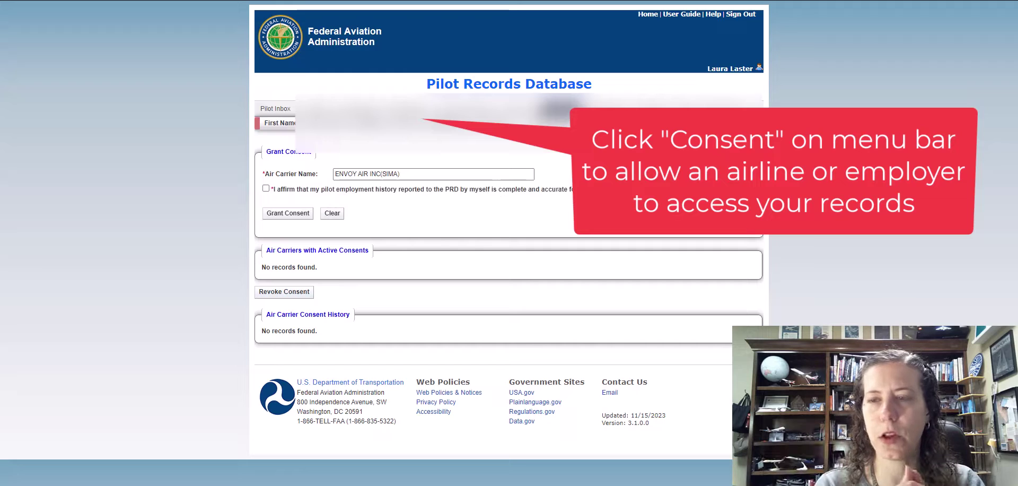
pyautogui.click(674, 174)
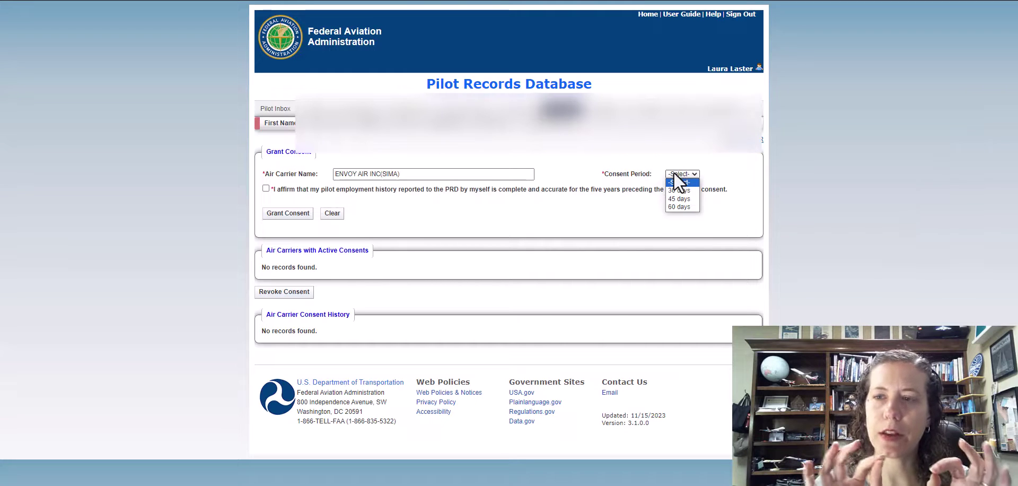
pyautogui.click(674, 173)
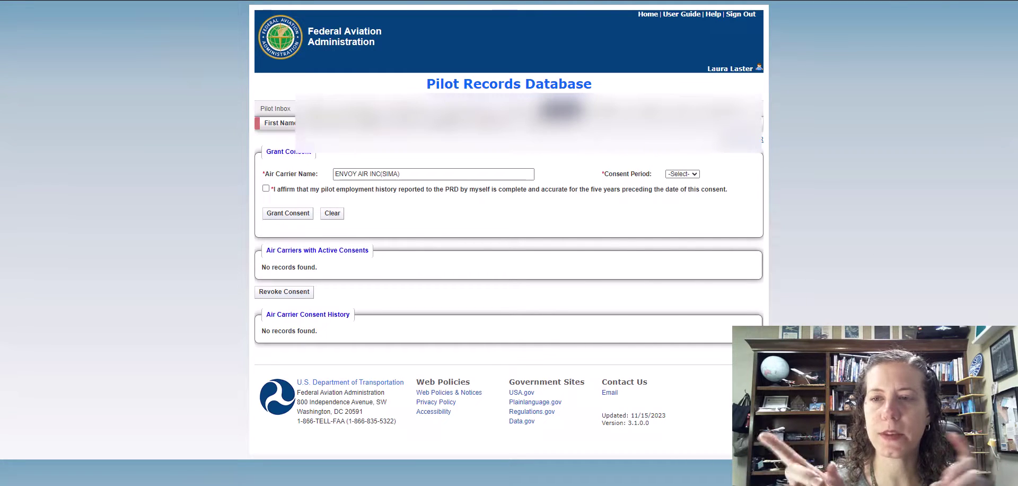